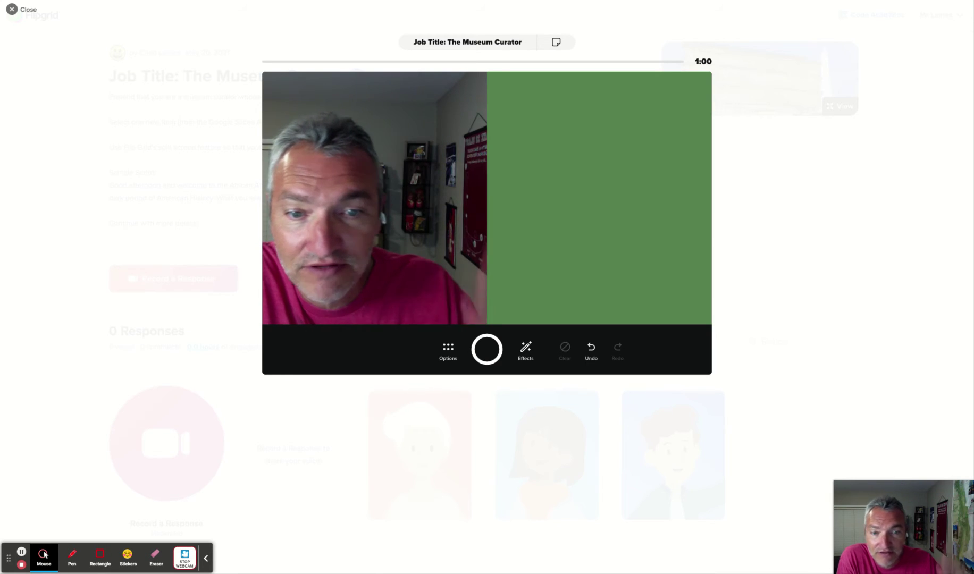
# Step: Open the board background options and remove the board so the camera fills the view
pyautogui.click(527, 348)
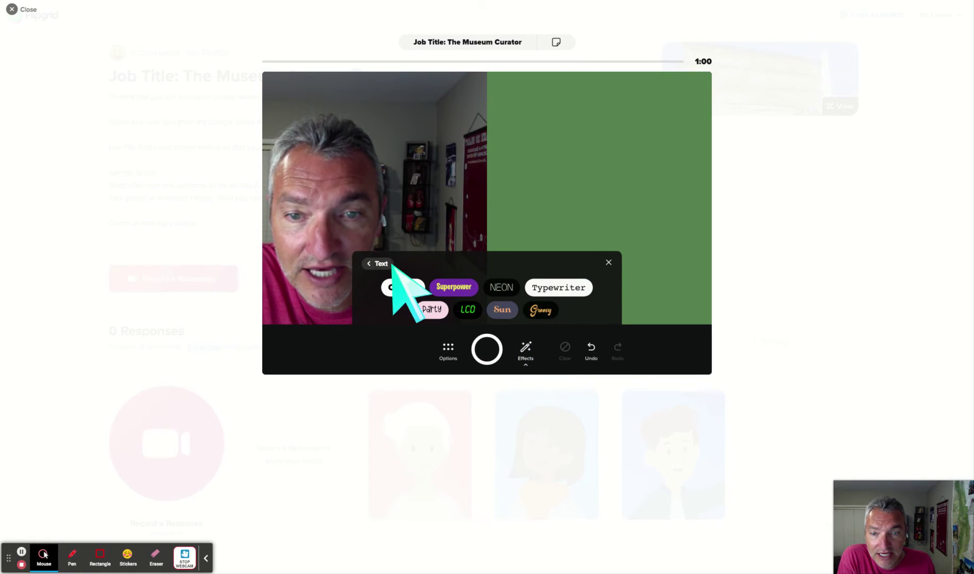
pyautogui.click(374, 263)
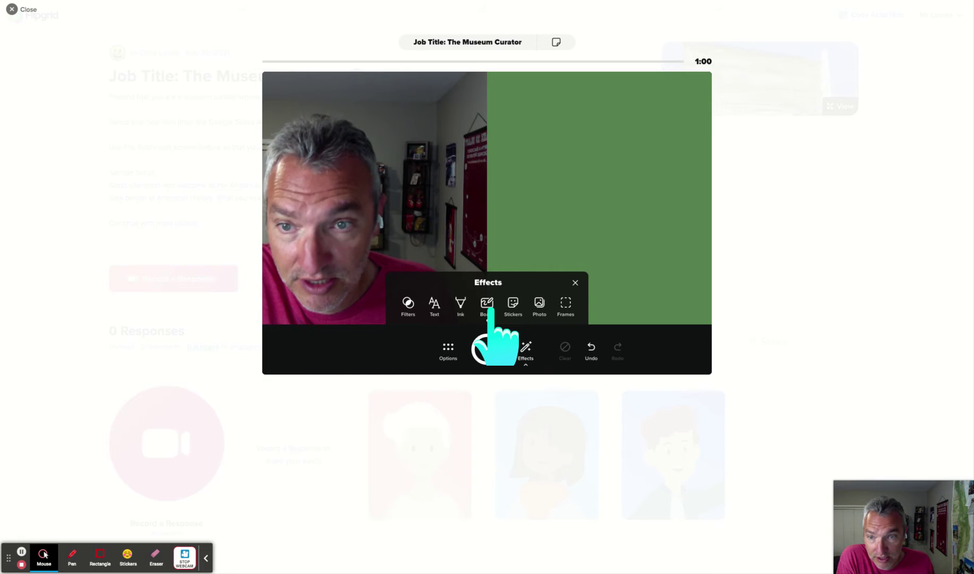
pyautogui.click(488, 304)
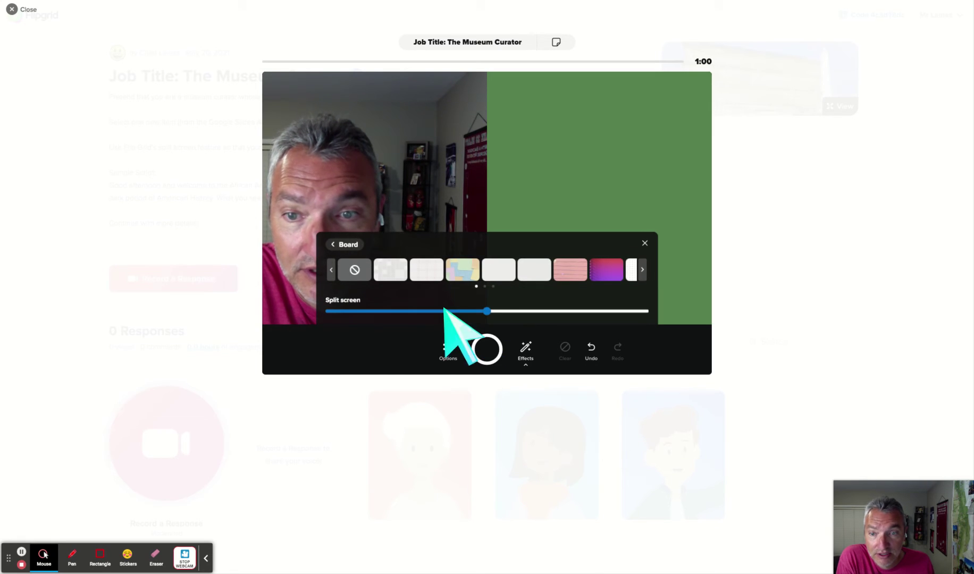
pyautogui.click(355, 270)
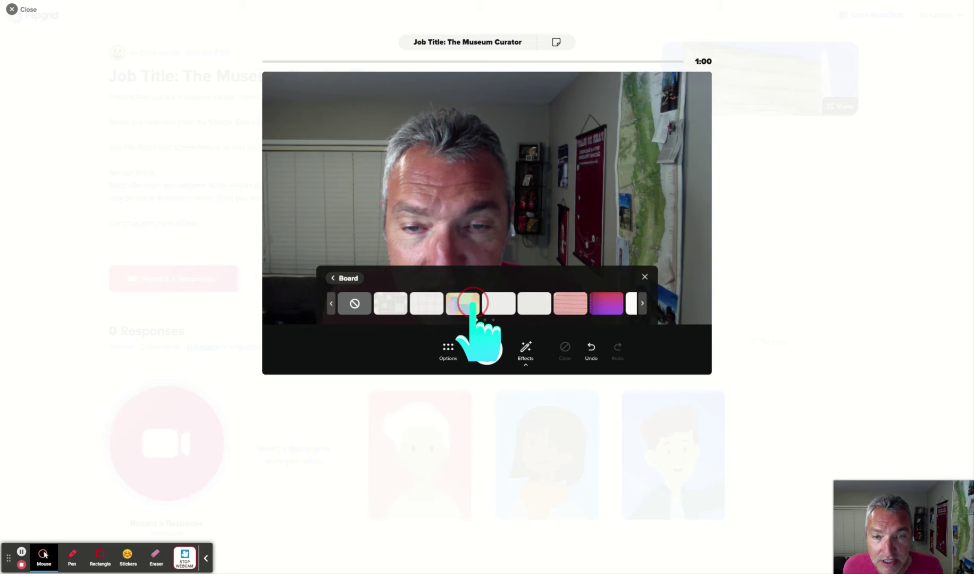
# Step: Try the sticky-notes, dotted, pink lined and purple gradient boards, then settle on the pink grid
pyautogui.click(473, 304)
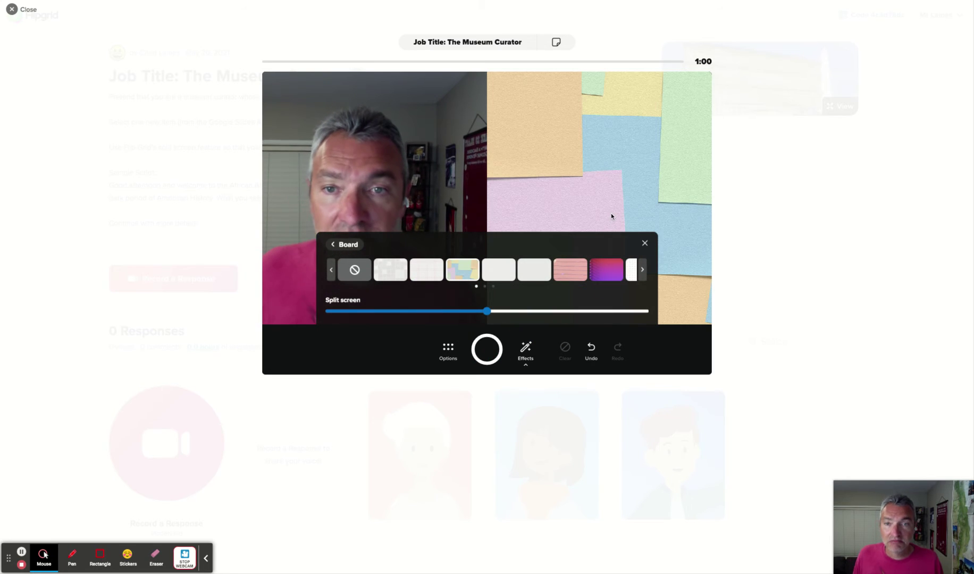
pyautogui.click(500, 269)
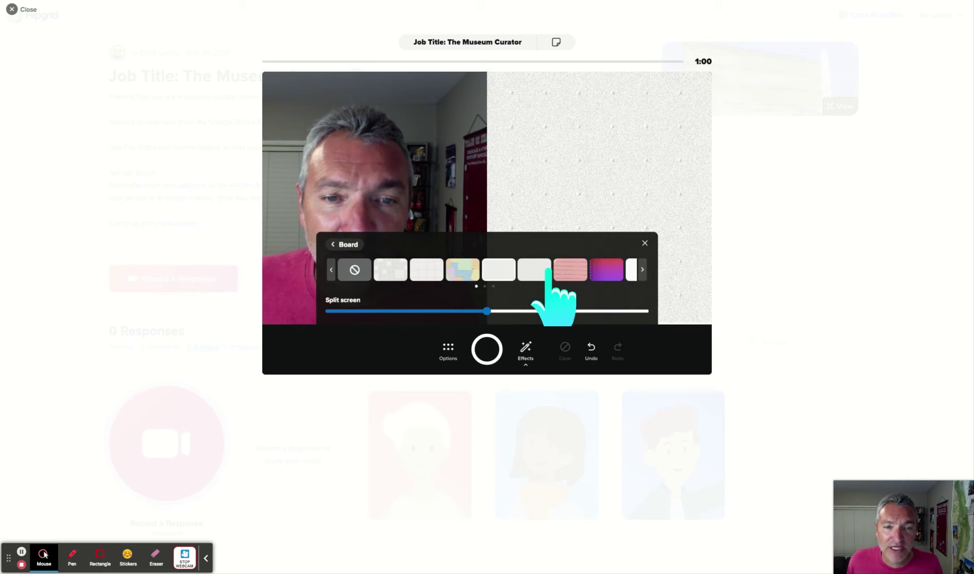
pyautogui.click(570, 270)
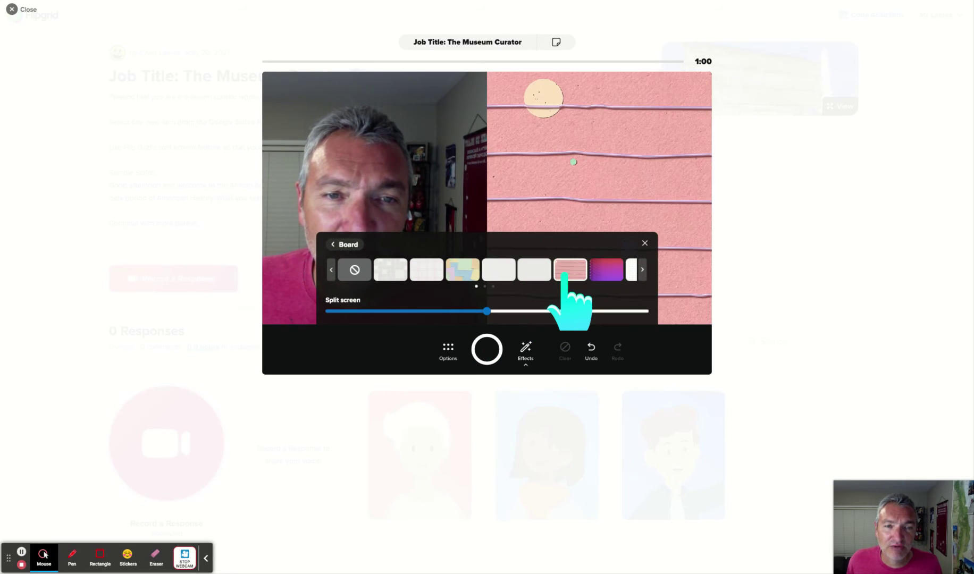
pyautogui.click(643, 270)
pyautogui.click(643, 270)
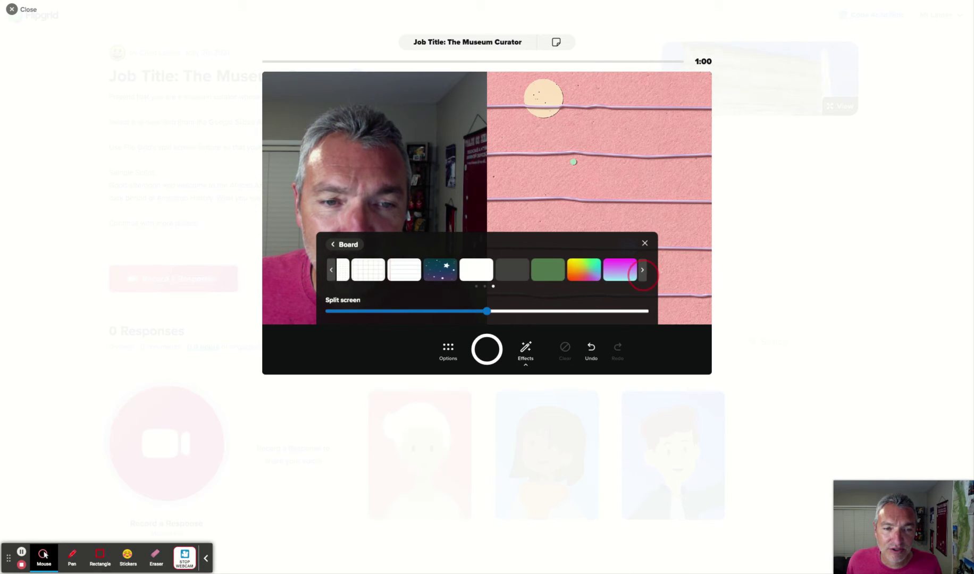
pyautogui.click(642, 270)
pyautogui.click(606, 270)
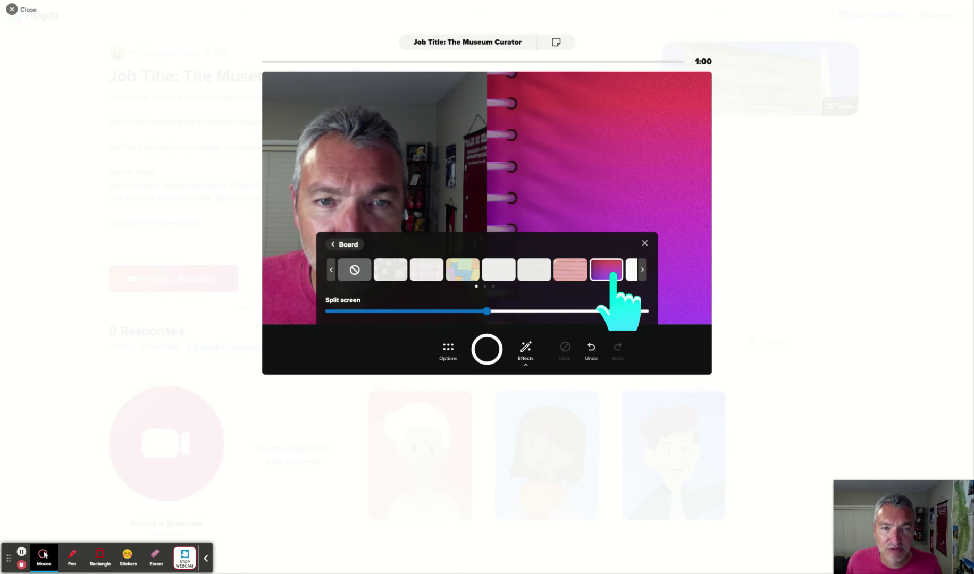
pyautogui.click(503, 269)
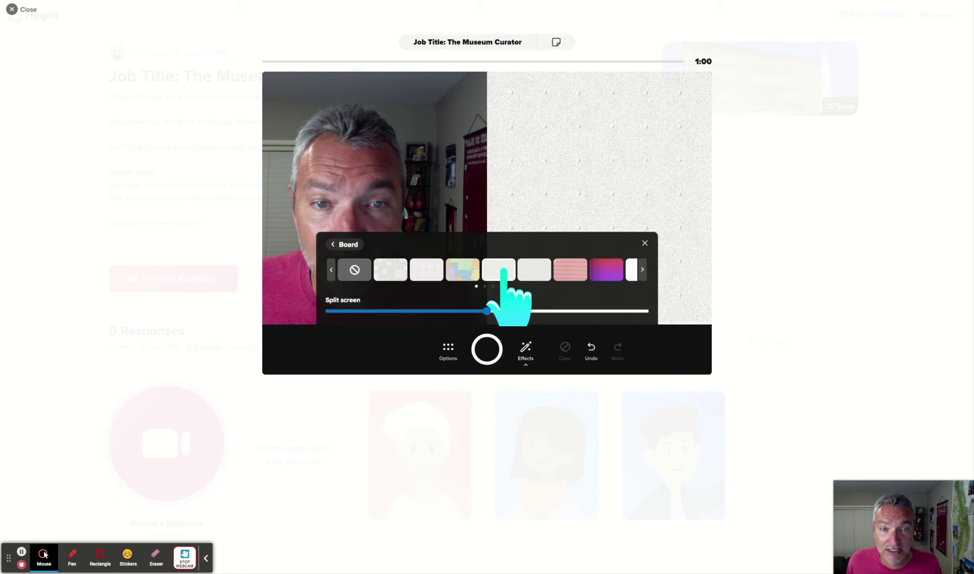
pyautogui.click(426, 270)
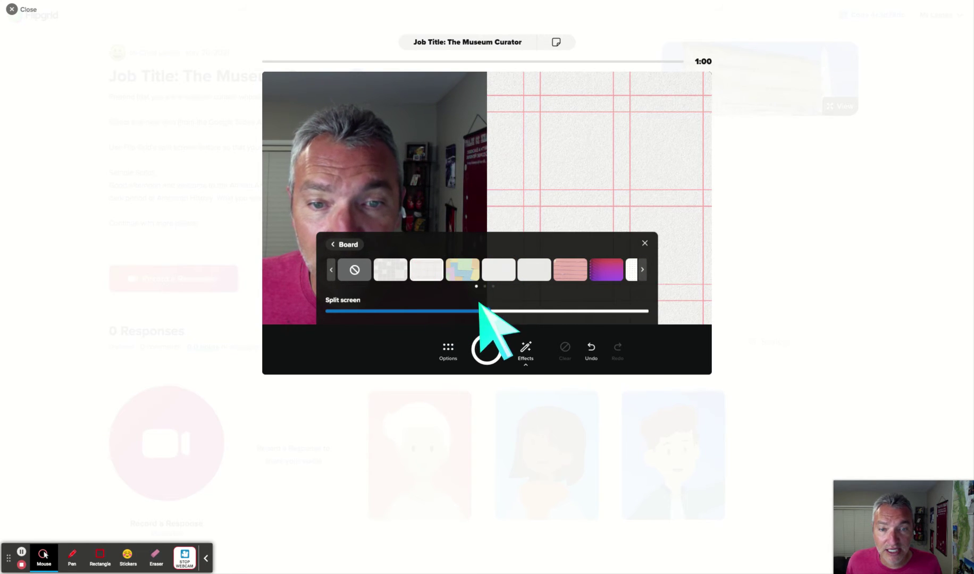
# Step: Widen the board side of the split screen and switch the board to lined notebook paper
pyautogui.moveTo(488, 314); pyautogui.dragTo(474, 312)
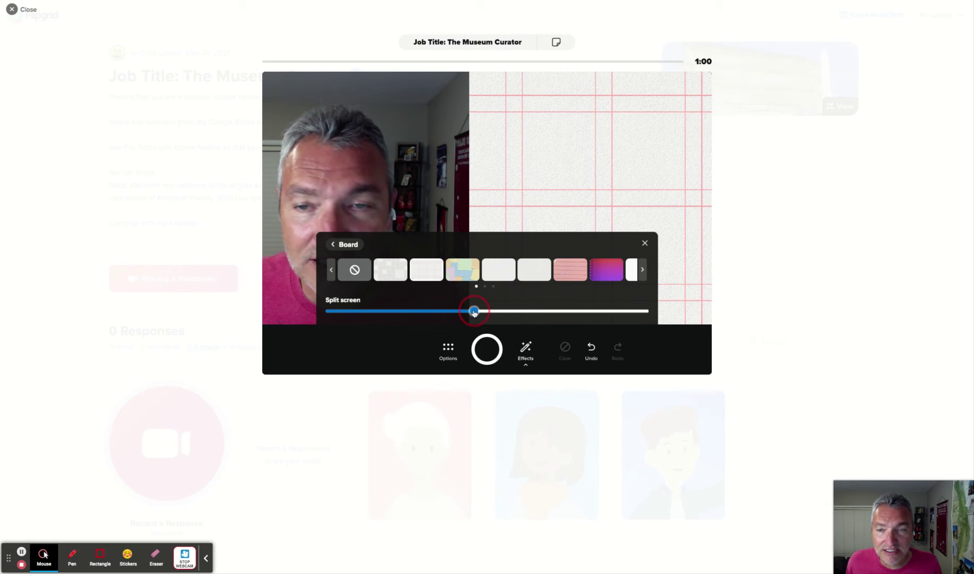
pyautogui.moveTo(474, 313)
pyautogui.mouseDown()
pyautogui.moveTo(342, 311)
pyautogui.moveTo(527, 312)
pyautogui.moveTo(484, 312)
pyautogui.mouseUp()
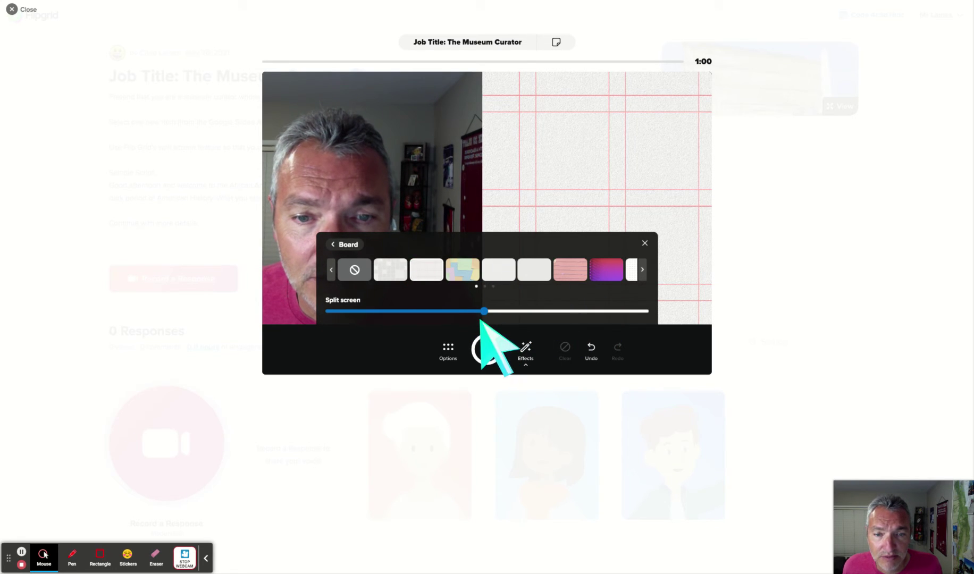
pyautogui.click(642, 270)
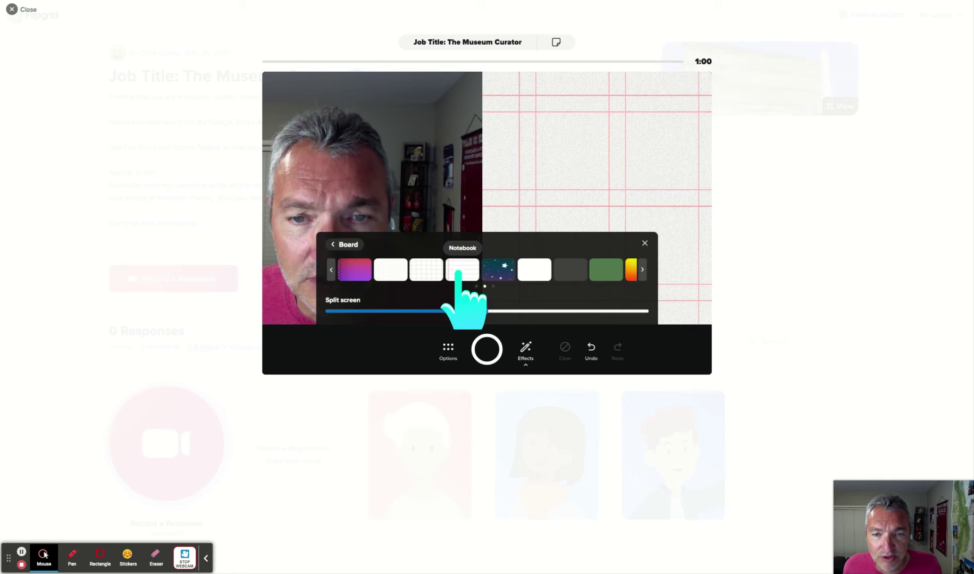
pyautogui.click(458, 272)
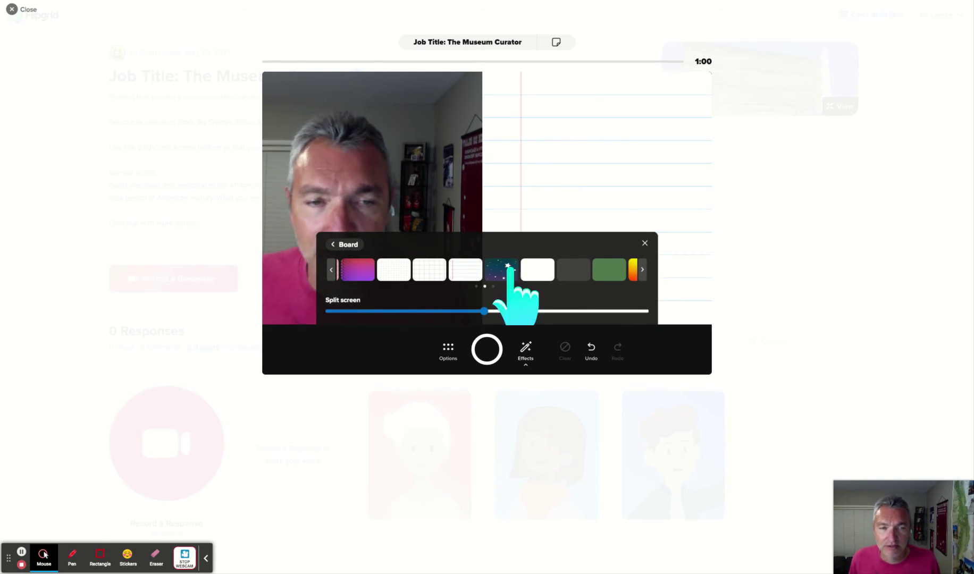
pyautogui.click(646, 243)
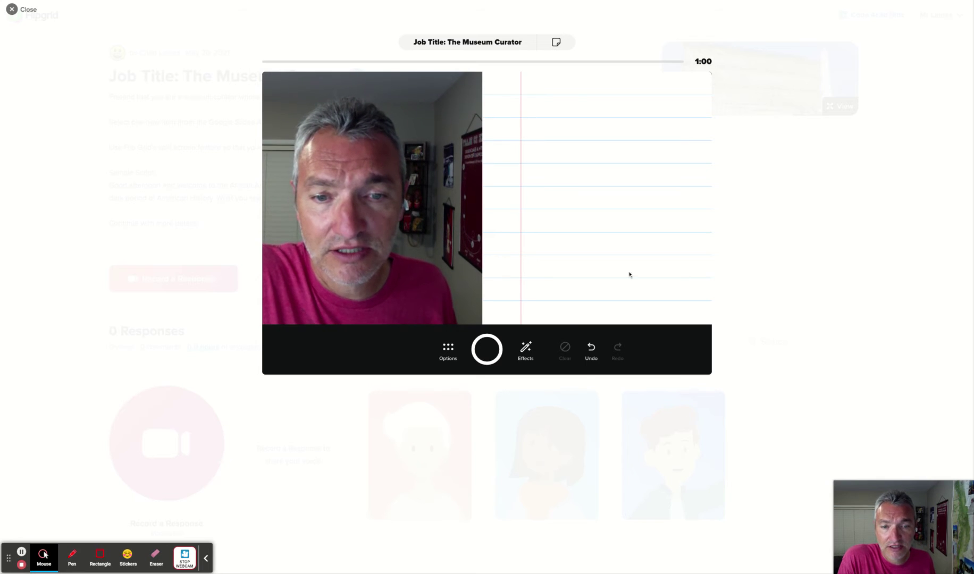
# Step: Add a Typewriter-style text box to the video
pyautogui.click(525, 350)
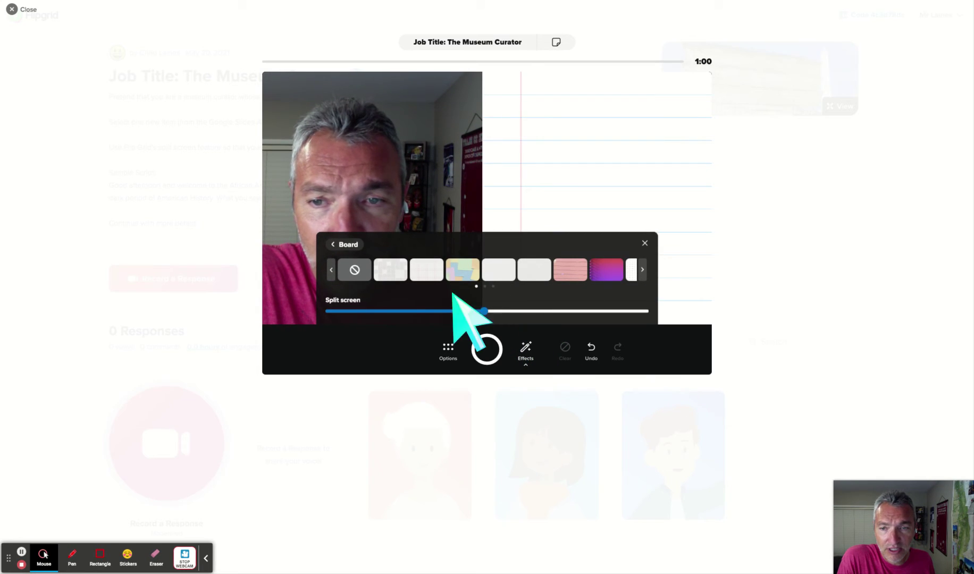
pyautogui.click(343, 245)
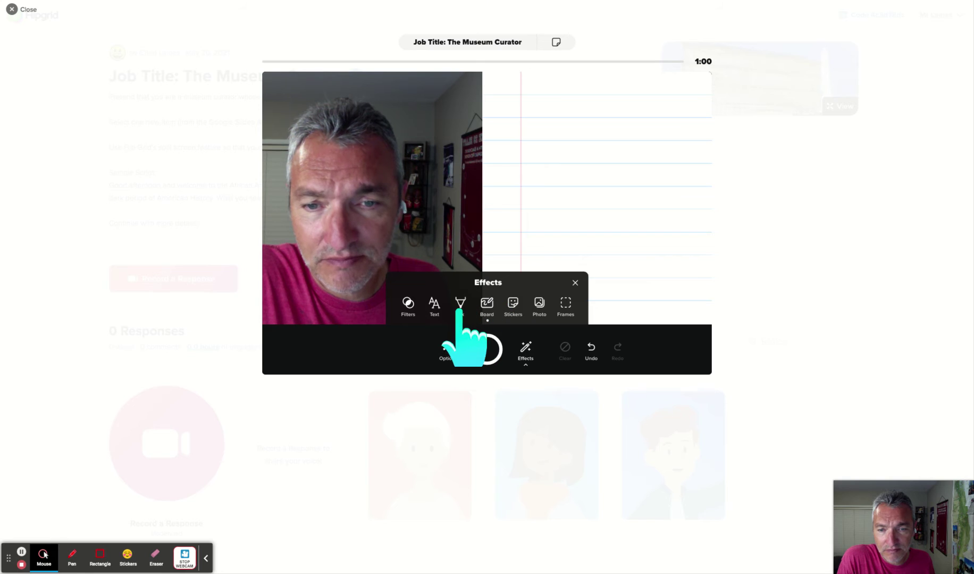
pyautogui.click(434, 308)
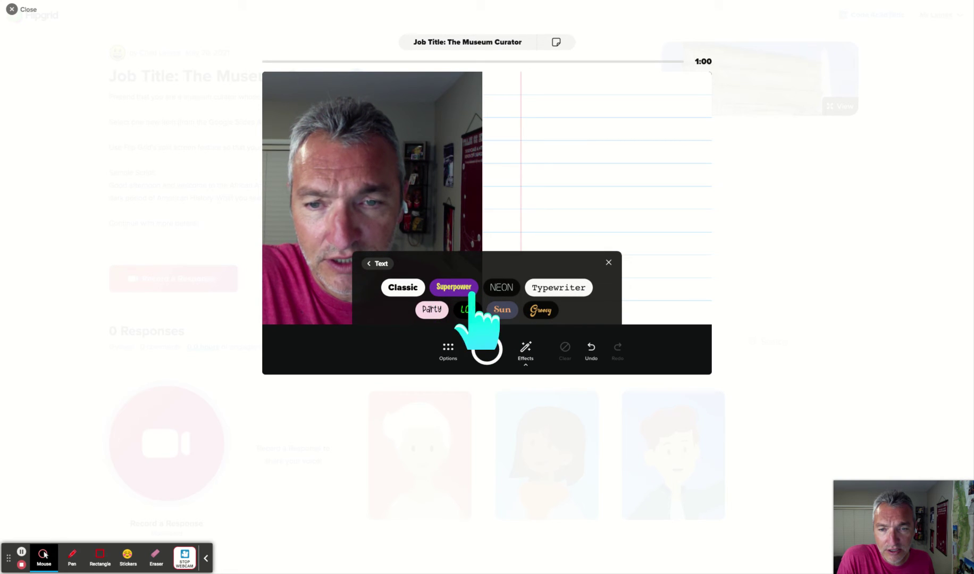
pyautogui.click(553, 289)
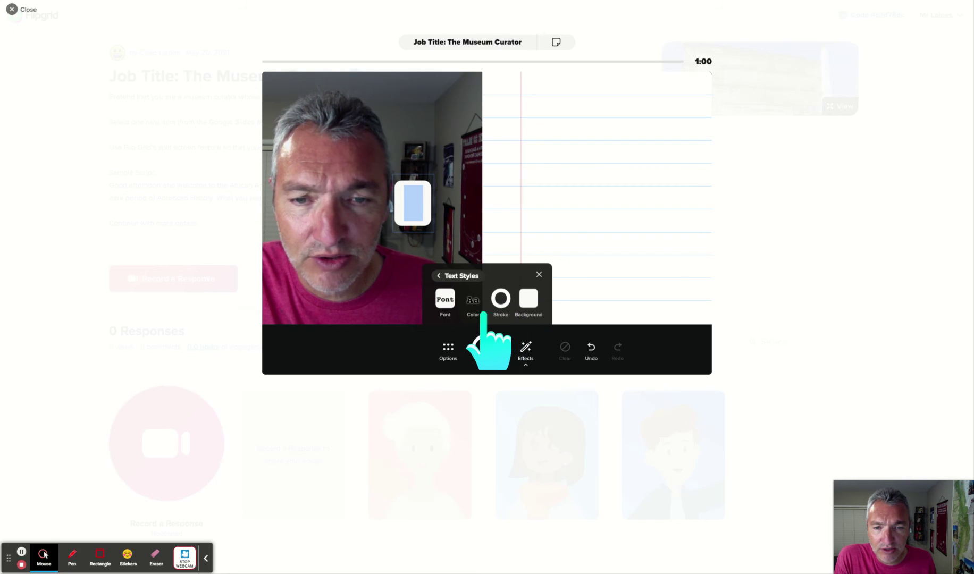
# Step: Type the presenter's name into the caption and start the title, correcting typos
pyautogui.click(414, 216)
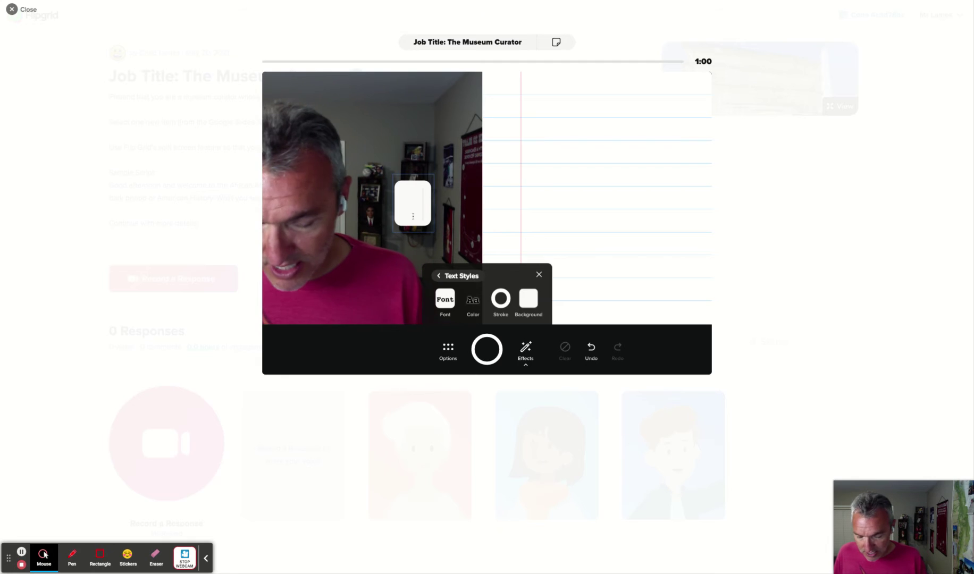
pyautogui.write('Mr. laine')
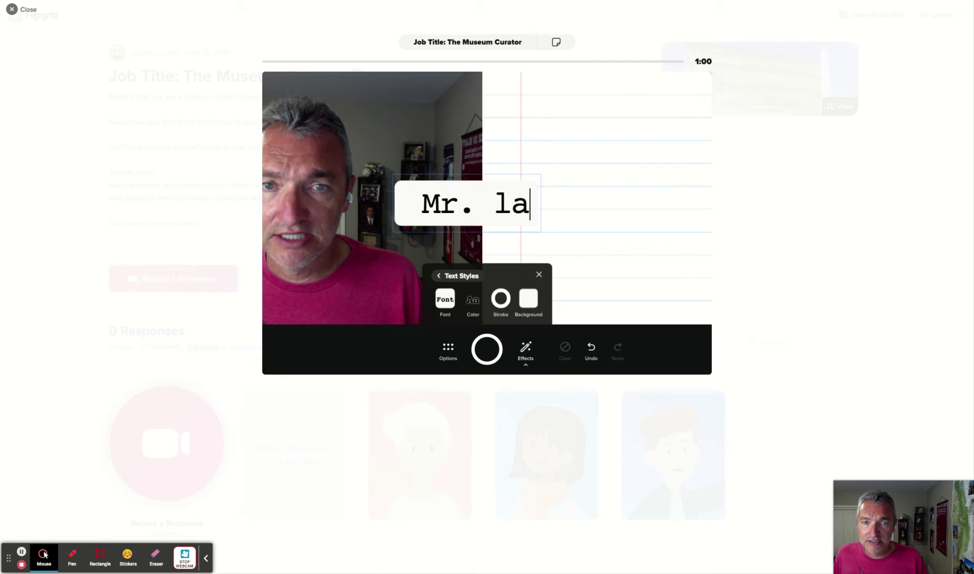
pyautogui.press('BackSpace')
pyautogui.press('BackSpace')
pyautogui.press('BackSpace')
pyautogui.press('BackSpace')
pyautogui.press('BackSpace')
pyautogui.press('BackSpace')
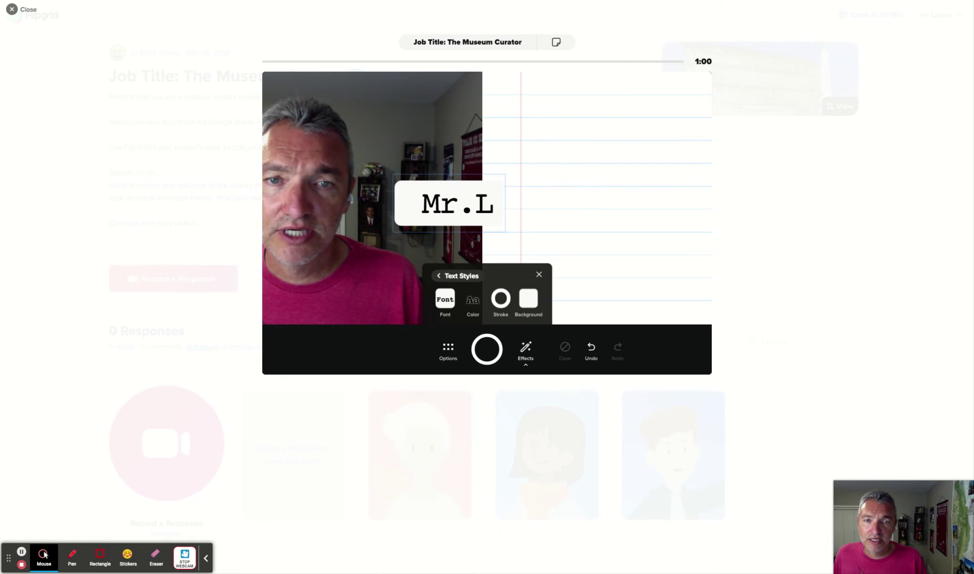
pyautogui.write('Laines, Docen')
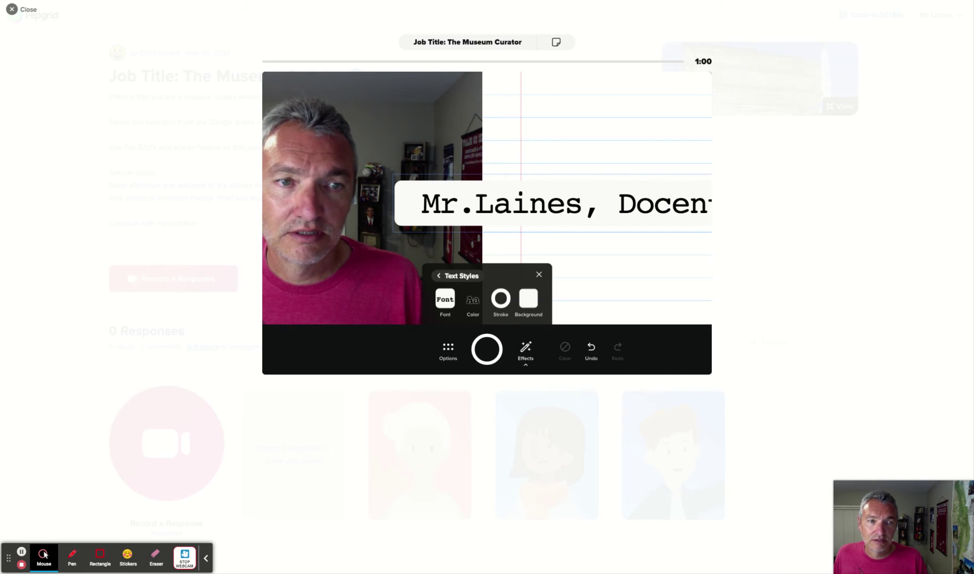
pyautogui.press('BackSpace')
pyautogui.press('BackSpace')
pyautogui.press('BackSpace')
pyautogui.press('BackSpace')
pyautogui.press('BackSpace')
pyautogui.press('BackSpace')
pyautogui.write('T')
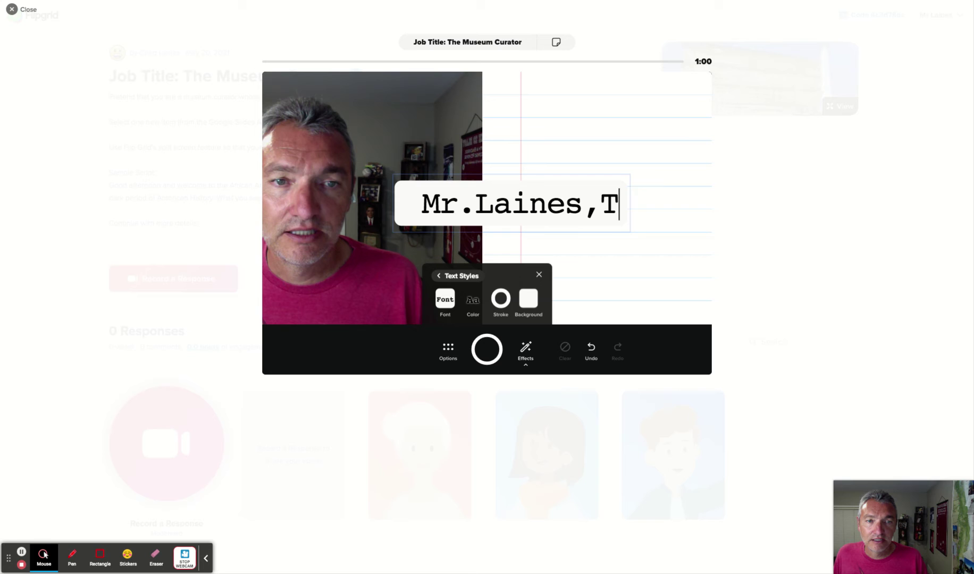
pyautogui.write('rou')
pyautogui.press('BackSpace')
pyautogui.press('BackSpace')
pyautogui.write('our')
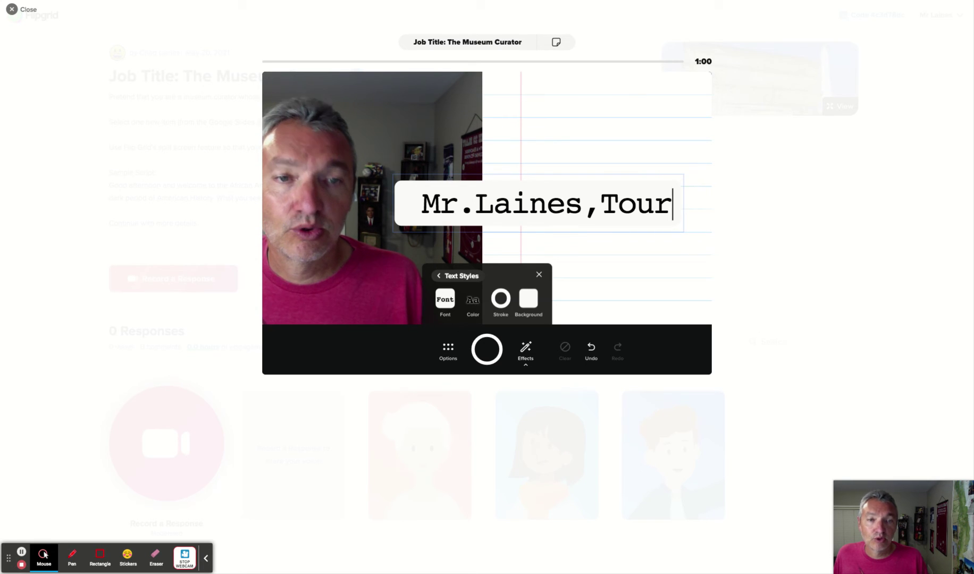
pyautogui.press('BackSpace')
pyautogui.press('BackSpace')
pyautogui.press('BackSpace')
# Step: Finish the caption with 'Host', then shrink it and place it along the webcam's bottom edge
pyautogui.write('Host')
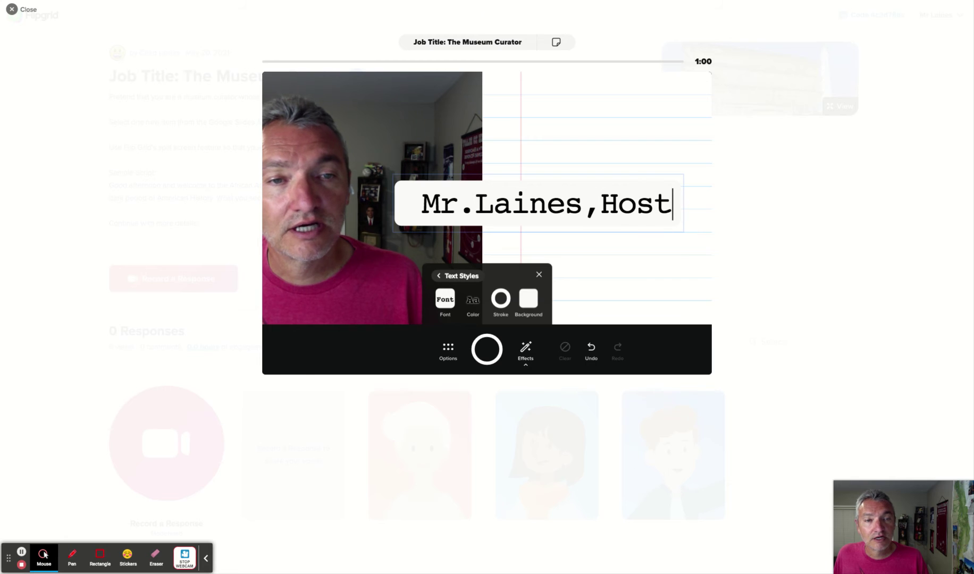
pyautogui.click(580, 248)
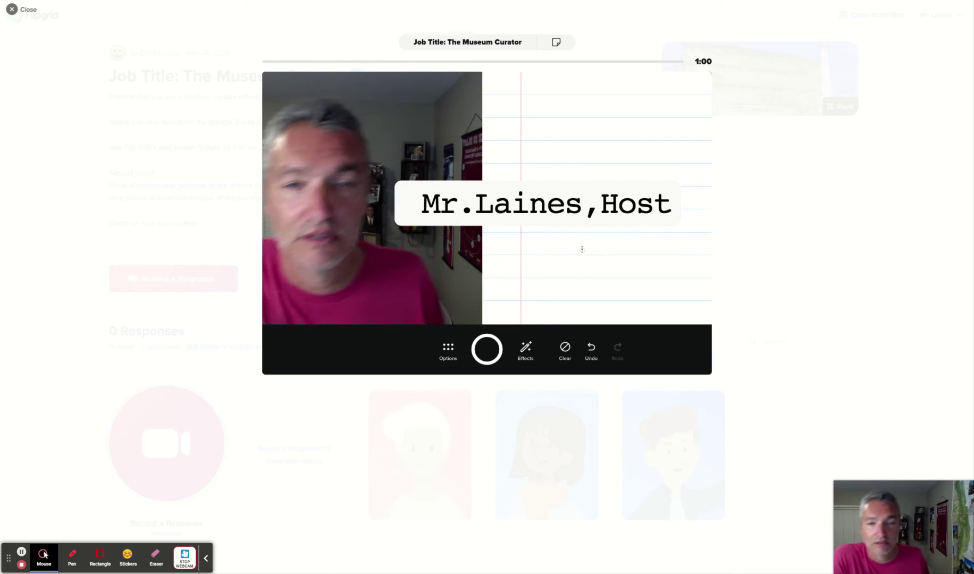
pyautogui.click(572, 190)
pyautogui.moveTo(572, 190); pyautogui.dragTo(504, 249)
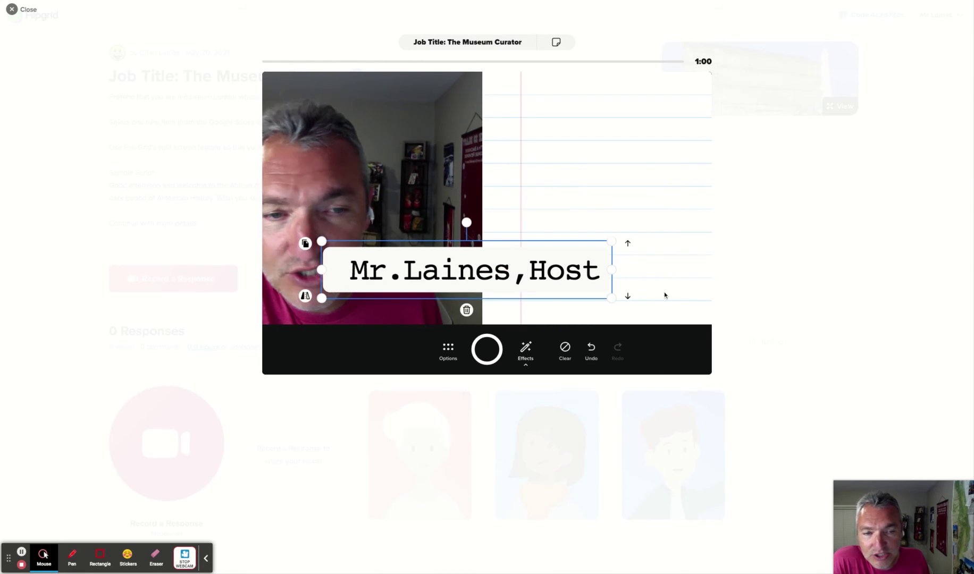
pyautogui.moveTo(614, 299); pyautogui.dragTo(489, 282)
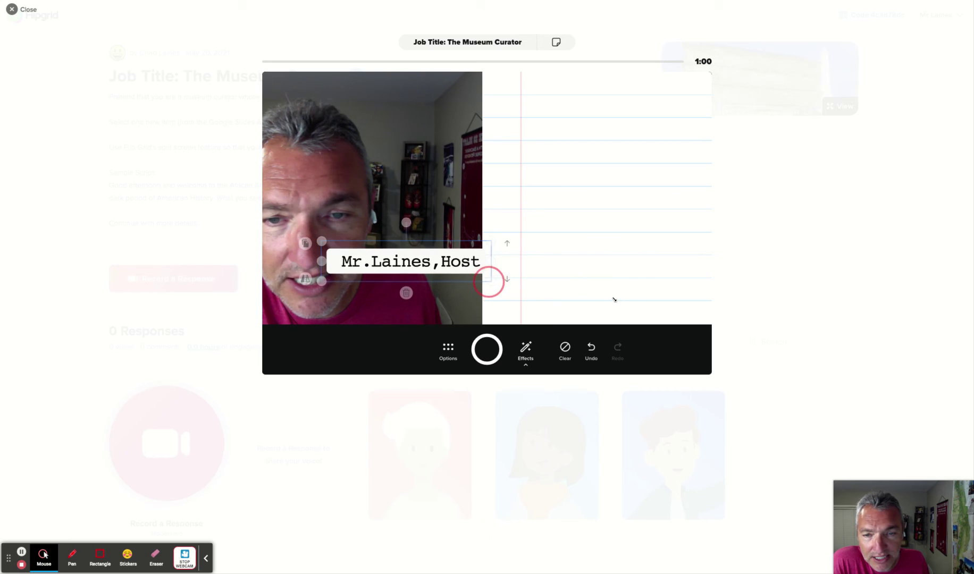
pyautogui.moveTo(444, 245); pyautogui.dragTo(409, 289)
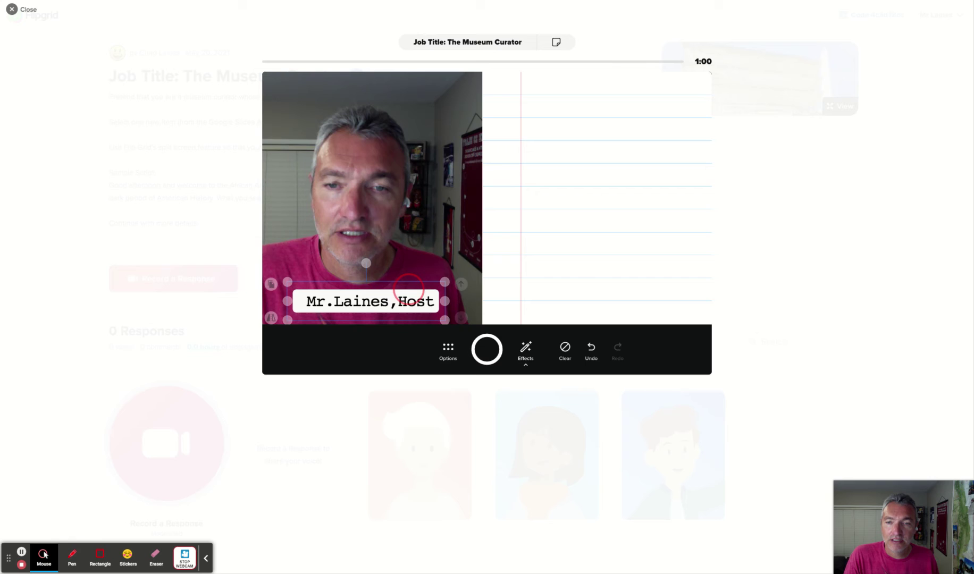
pyautogui.click(598, 281)
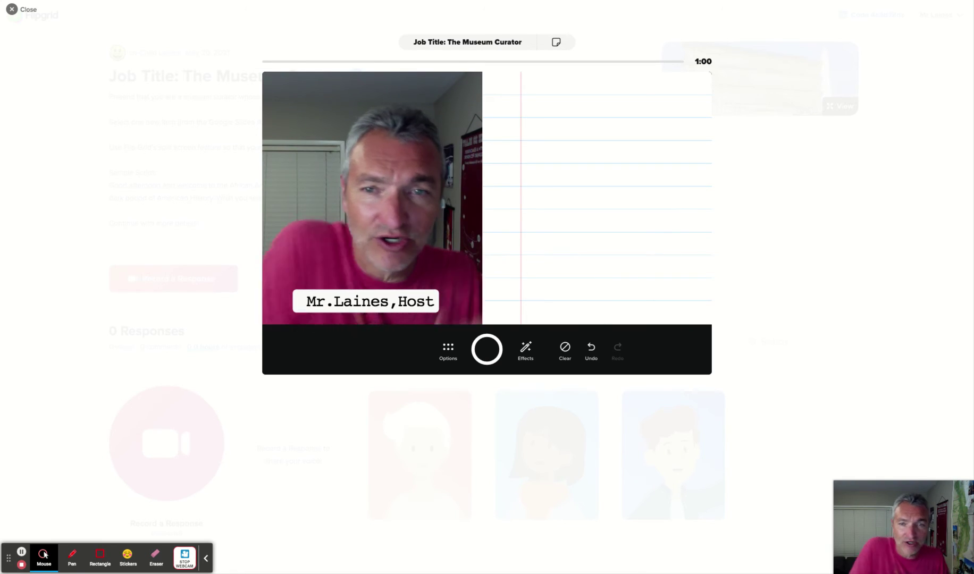
# Step: Add the custom weights photo sticker, then move it onto the notebook board and enlarge it
pyautogui.click(526, 349)
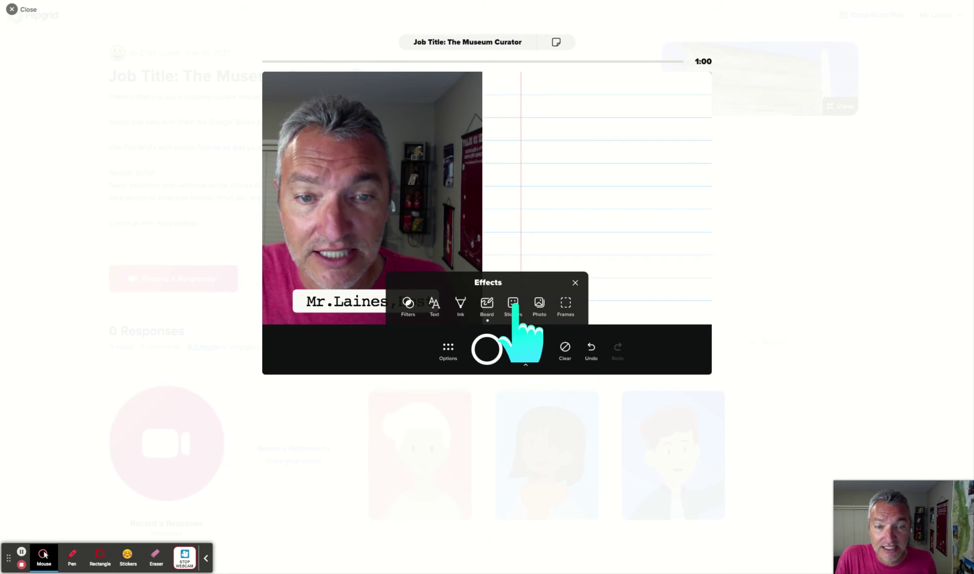
pyautogui.click(541, 304)
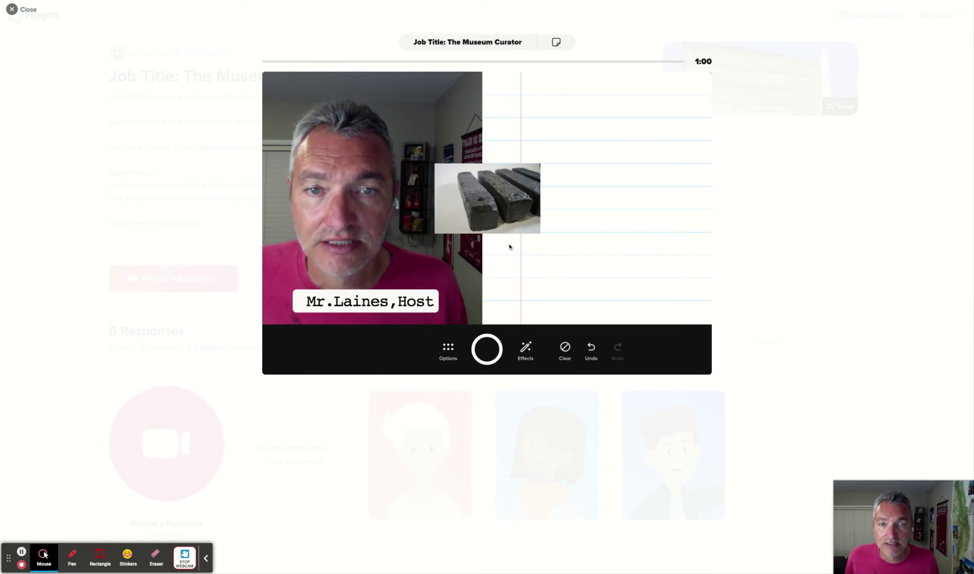
pyautogui.moveTo(510, 196); pyautogui.dragTo(711, 115)
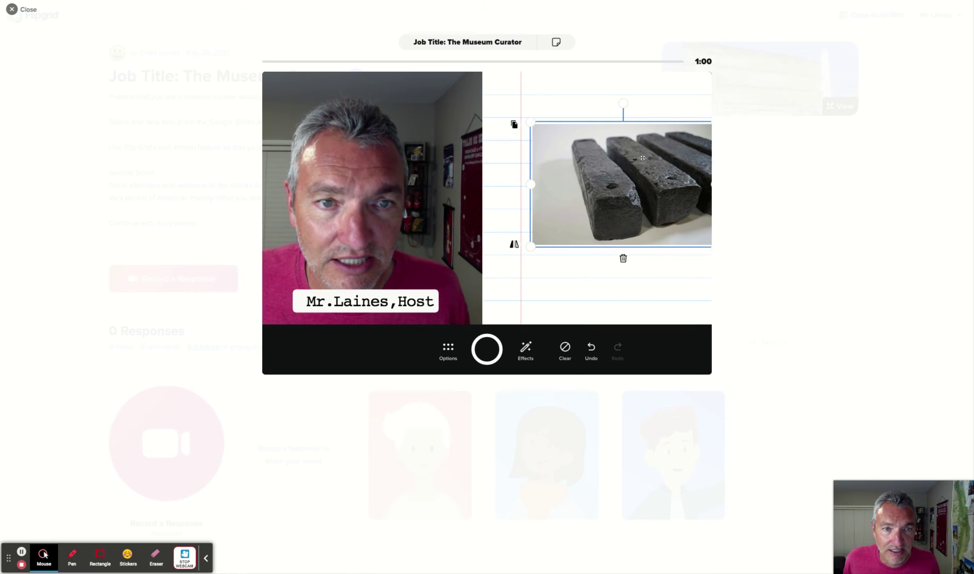
pyautogui.moveTo(658, 146); pyautogui.dragTo(636, 168)
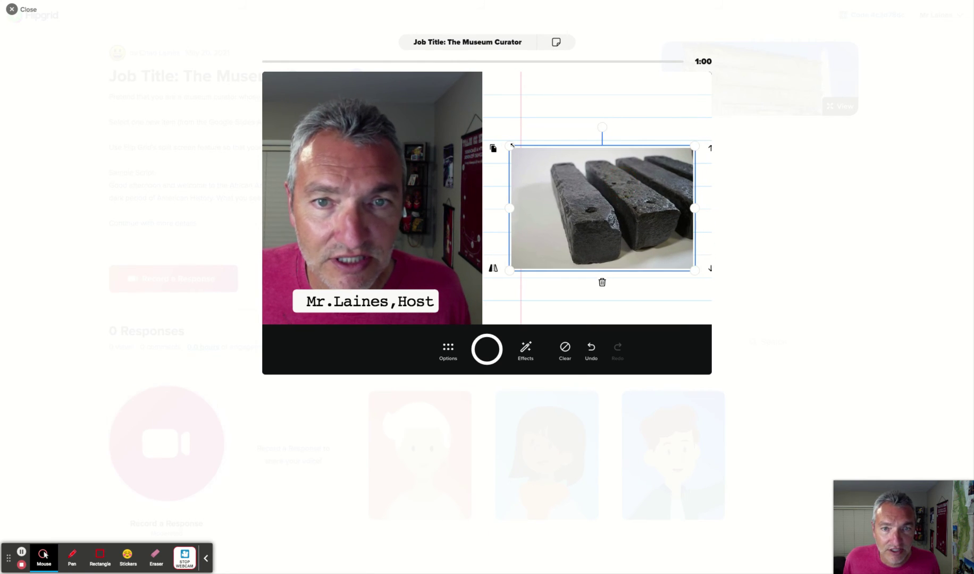
pyautogui.moveTo(512, 144); pyautogui.dragTo(499, 138)
pyautogui.moveTo(582, 171); pyautogui.dragTo(582, 187)
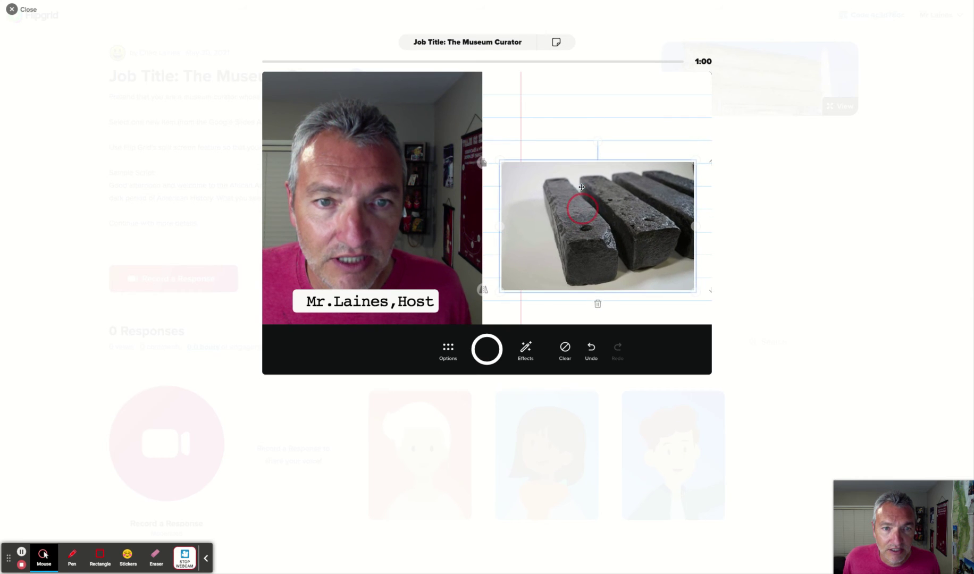
pyautogui.click(603, 133)
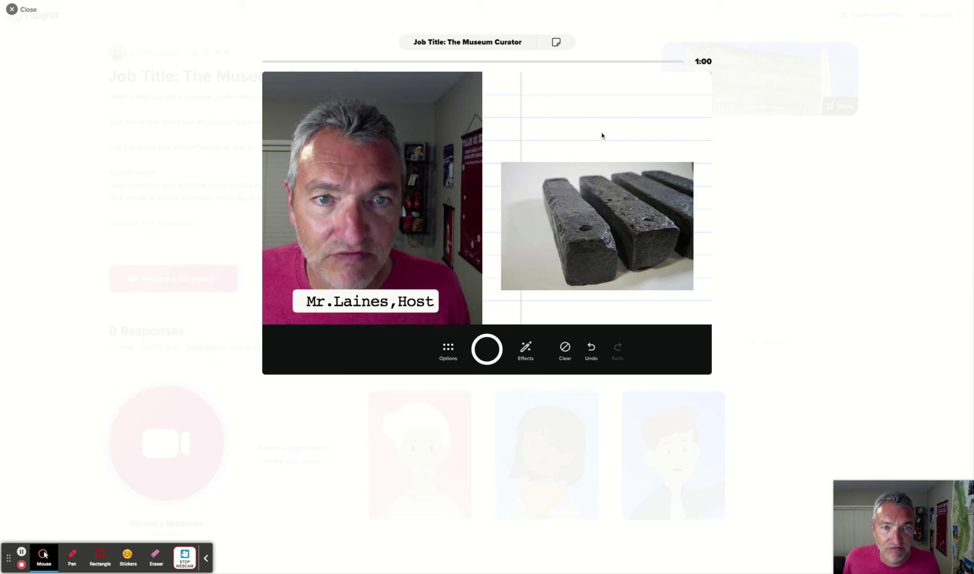
pyautogui.click(639, 169)
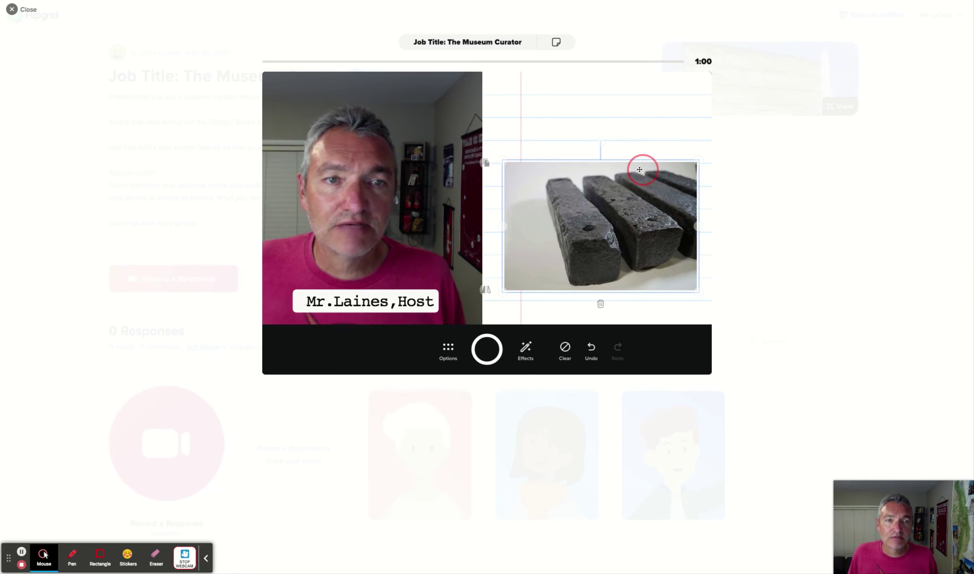
# Step: Add a Typewriter text box reading 'Balance Weights'
pyautogui.click(532, 354)
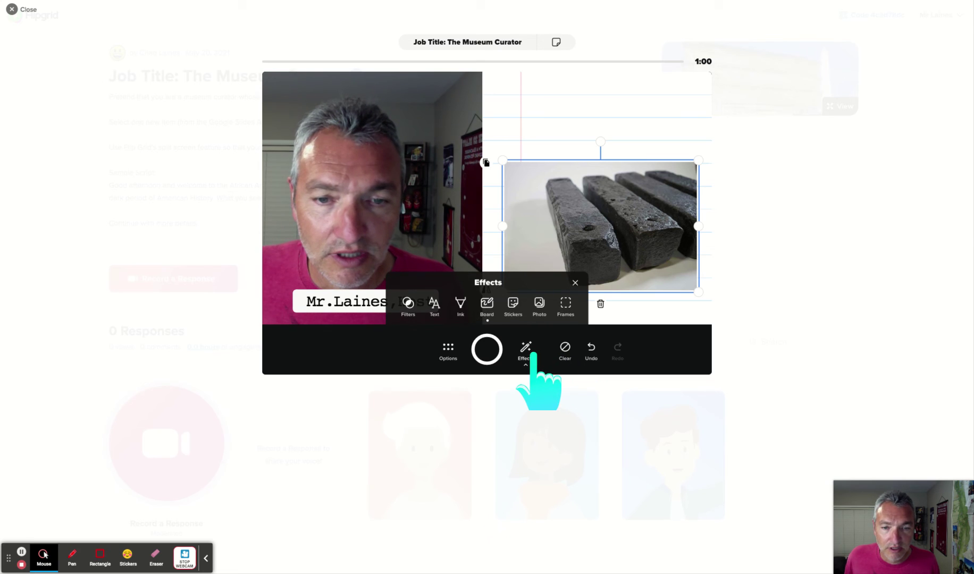
pyautogui.click(435, 306)
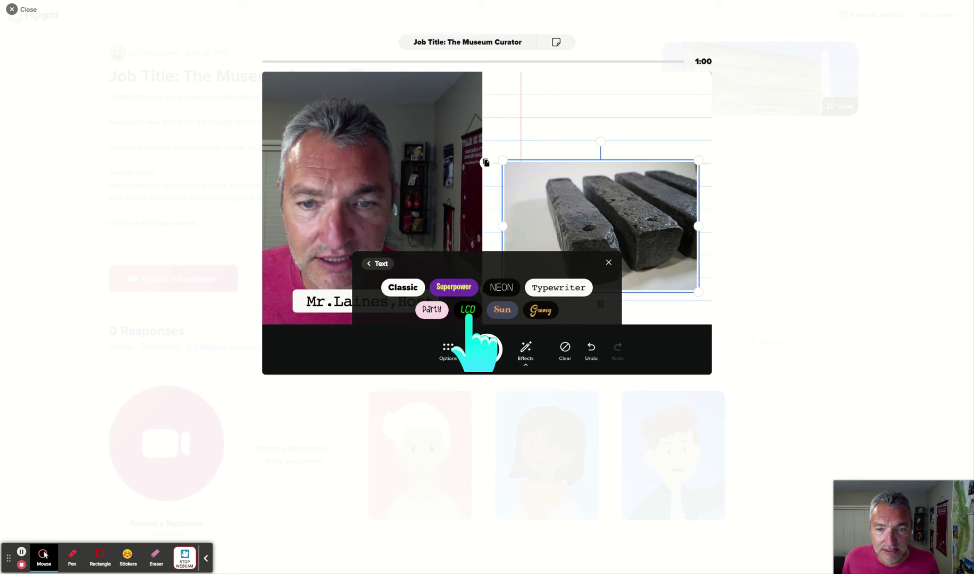
pyautogui.click(558, 290)
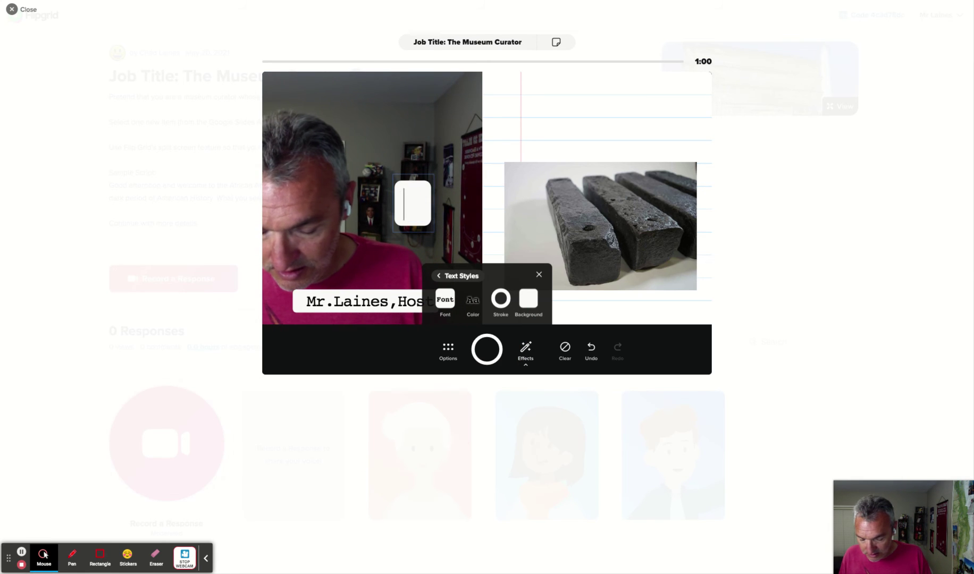
pyautogui.write('Blanc')
pyautogui.press('BackSpace')
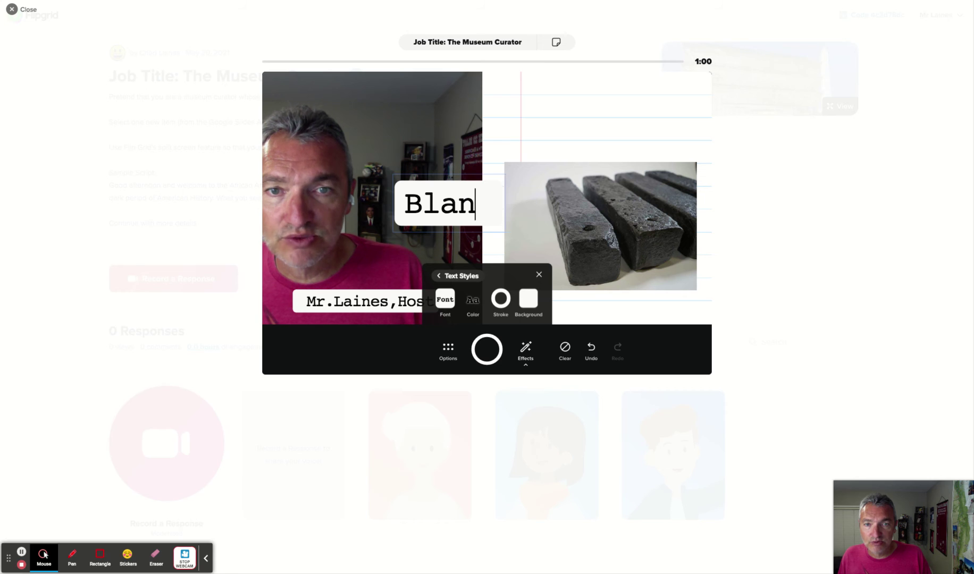
pyautogui.press('BackSpace')
pyautogui.press('BackSpace')
pyautogui.press('BackSpace')
pyautogui.write('alance ')
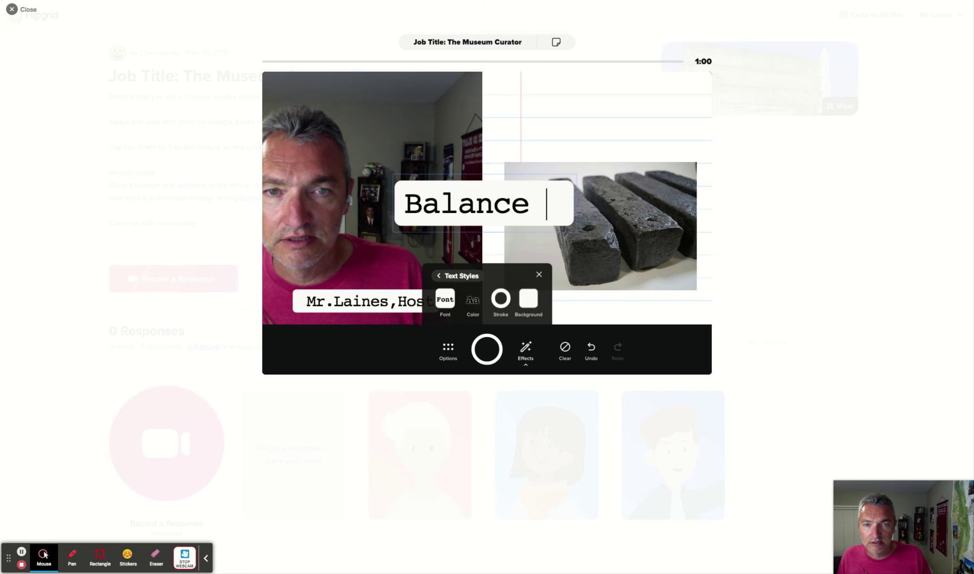
pyautogui.write('Weights')
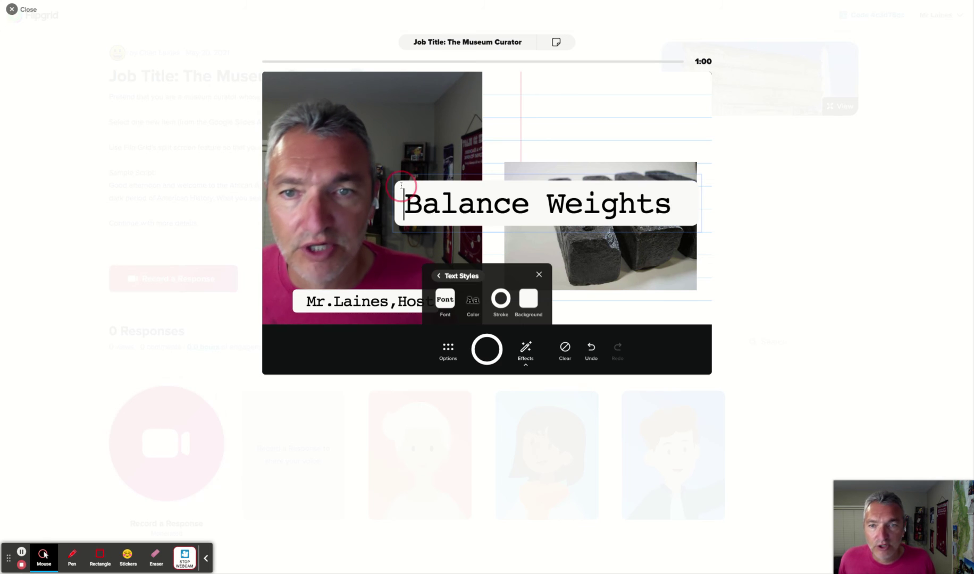
# Step: Shrink the Balance Weights caption and move it above the weights photo
pyautogui.click(394, 174)
pyautogui.click(390, 175)
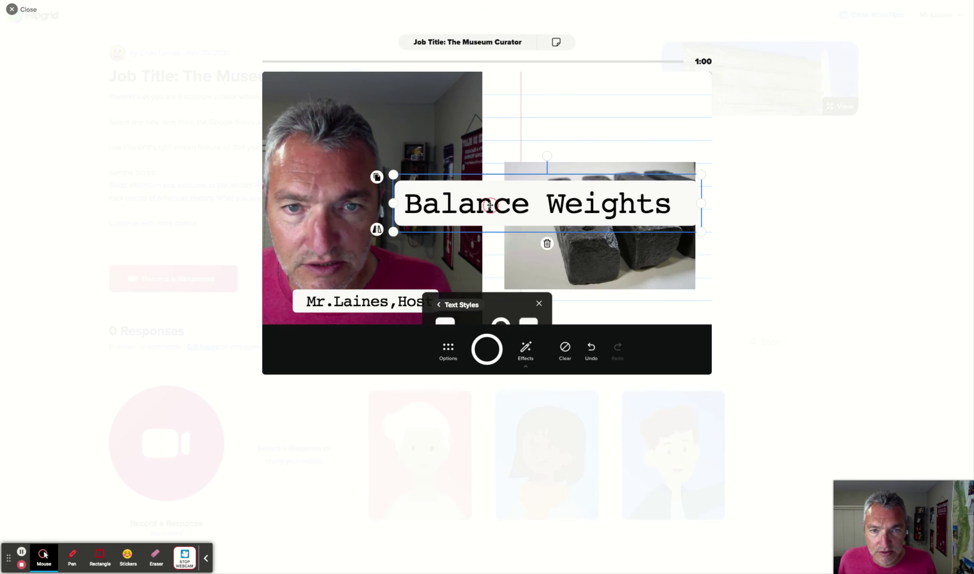
pyautogui.moveTo(392, 174); pyautogui.dragTo(515, 212)
pyautogui.moveTo(603, 203); pyautogui.dragTo(583, 99)
# Step: Nudge the Balance Weights caption slightly right and deselect it
pyautogui.click(616, 315)
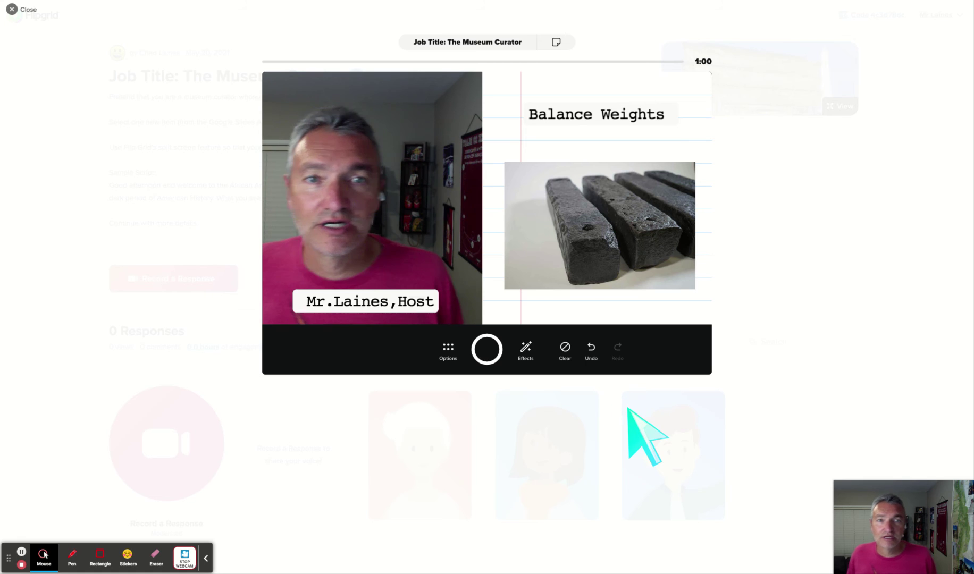